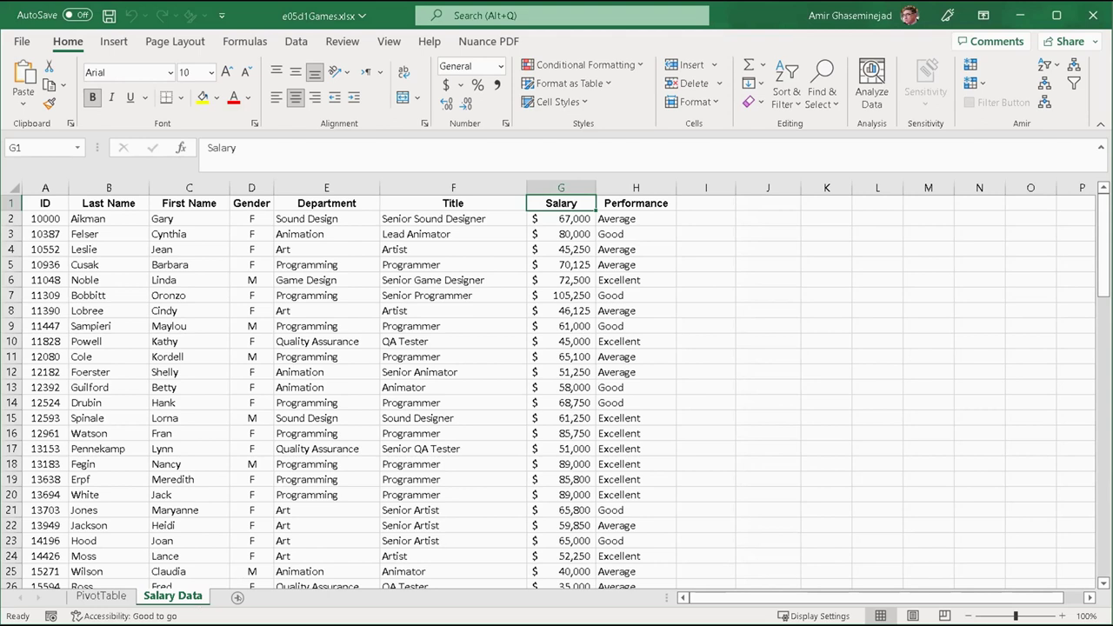
# Step: Insert a new sheet, rename it Sales, and type EmployeeID into cell A1
pyautogui.click(237, 597)
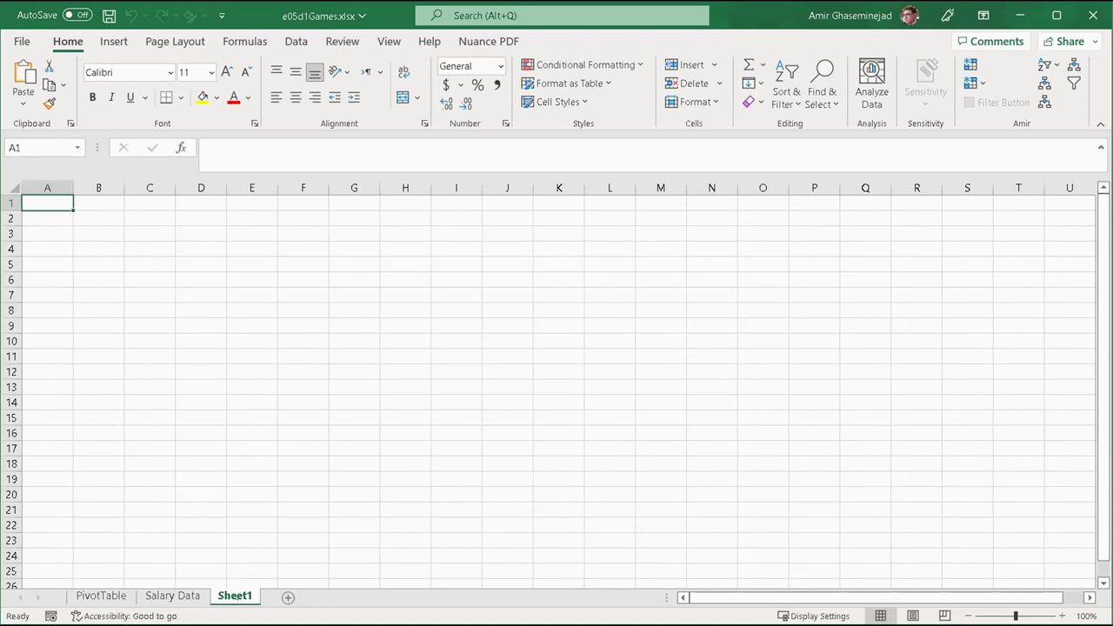
pyautogui.rightClick(236, 597)
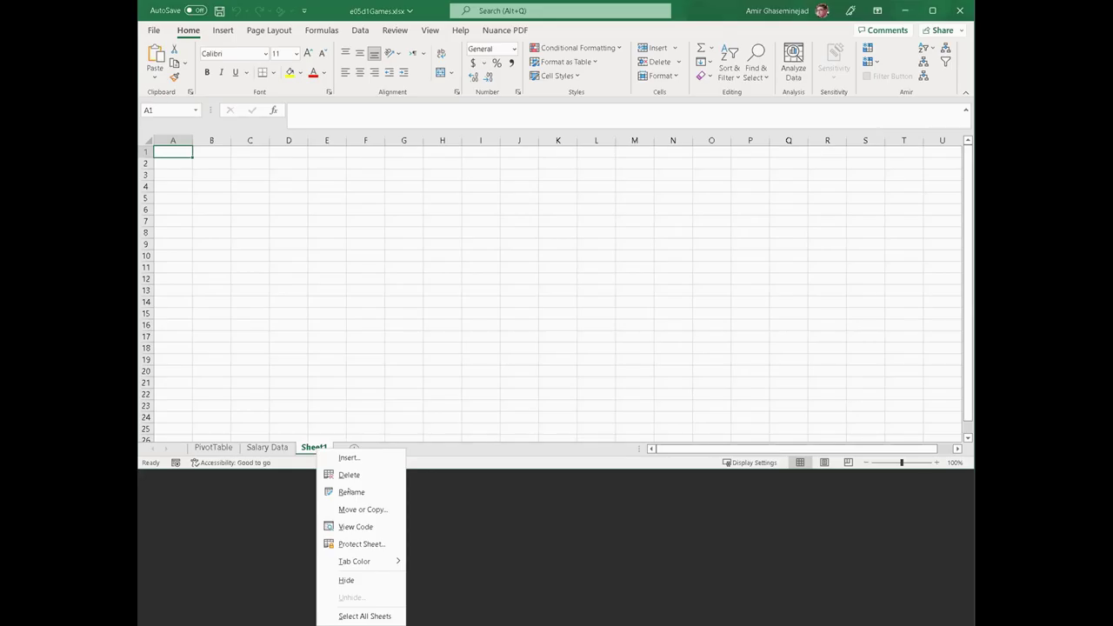
pyautogui.click(350, 492)
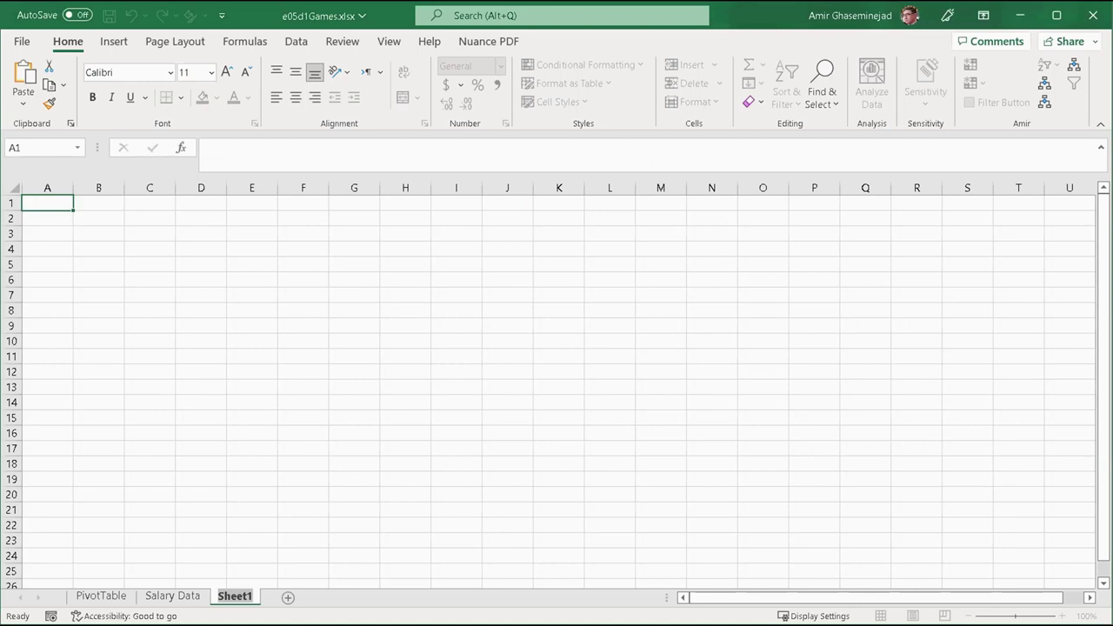
pyautogui.write('Sales')
pyautogui.press('Return')
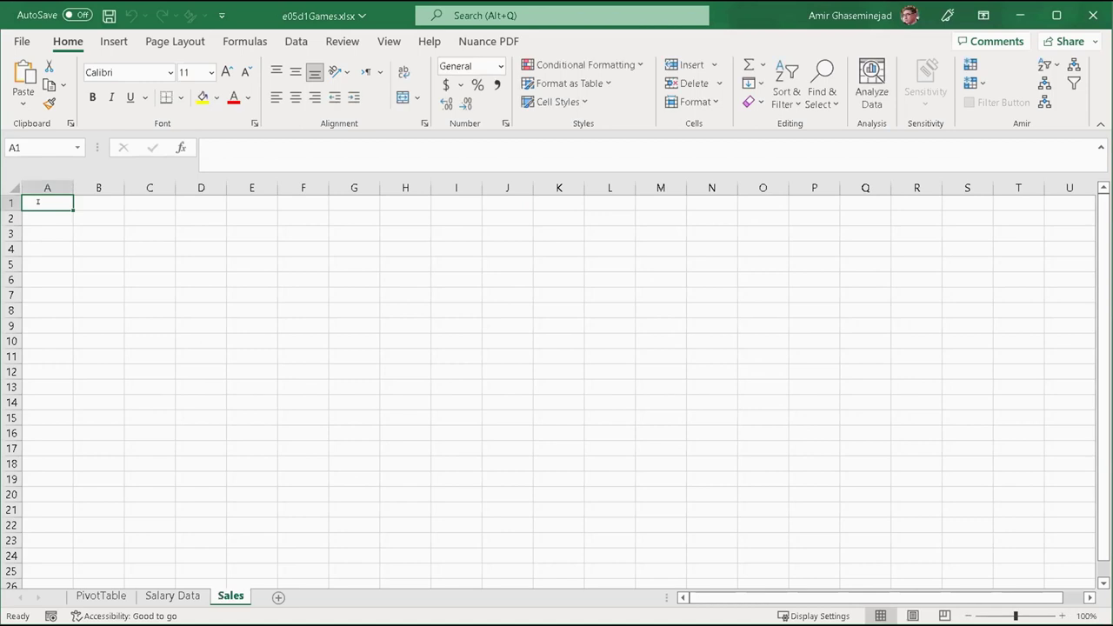
pyautogui.write('EmployeeID')
pyautogui.press('Return')
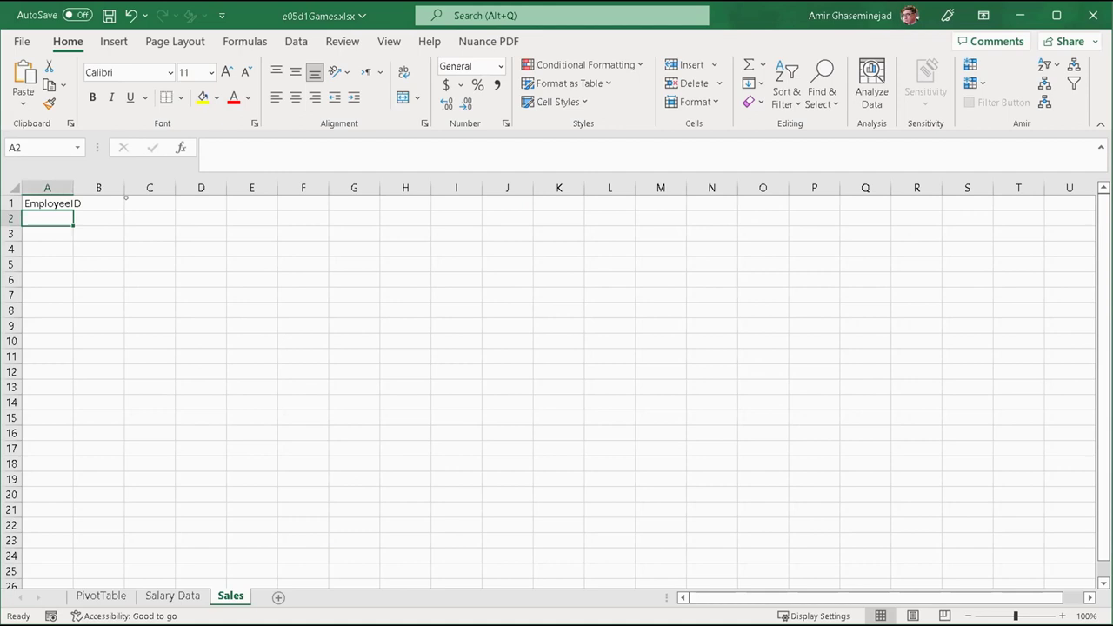
# Step: Widen column A to fit EmployeeID, enter Sold in B1, then return to Salary Data
pyautogui.click(126, 199)
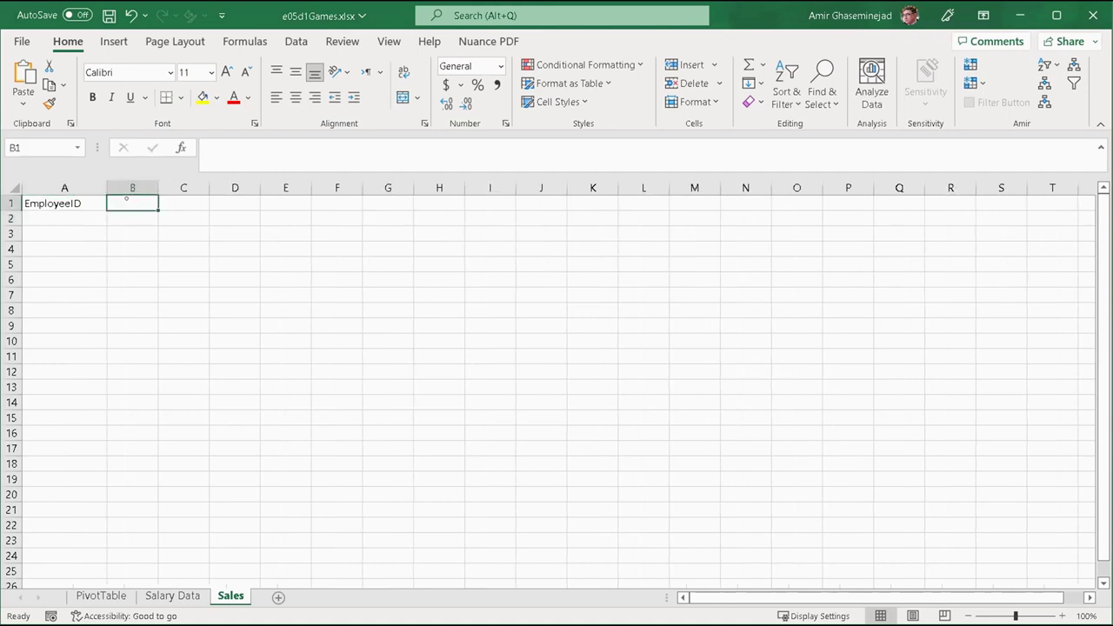
pyautogui.doubleClick(126, 199)
pyautogui.write('Sold')
pyautogui.press('Return')
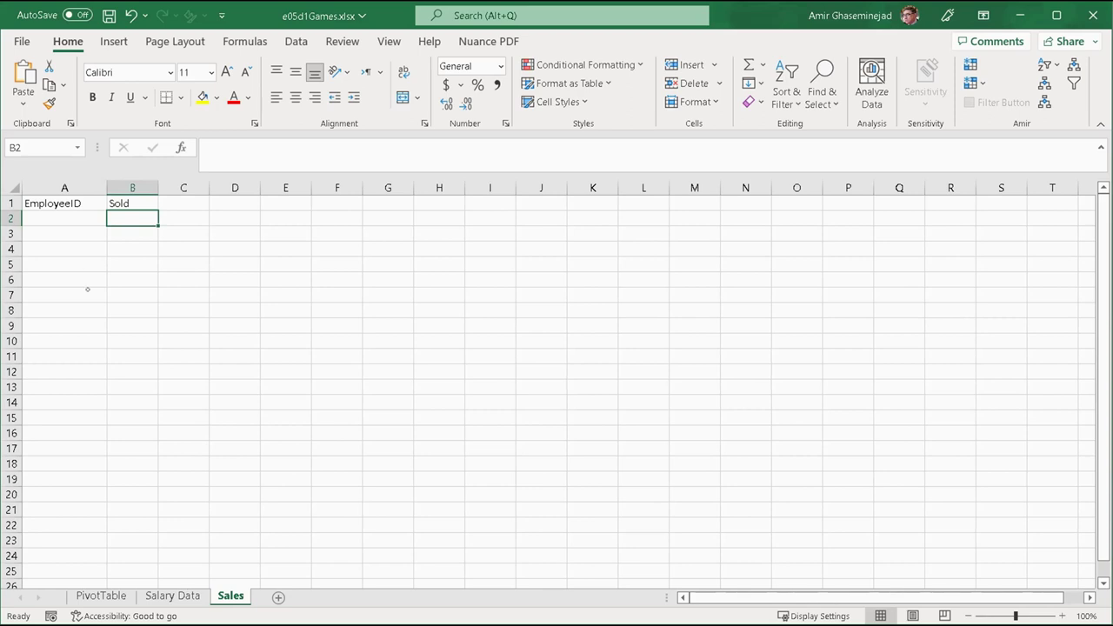
pyautogui.hotkey('ctrl', 'pageup')
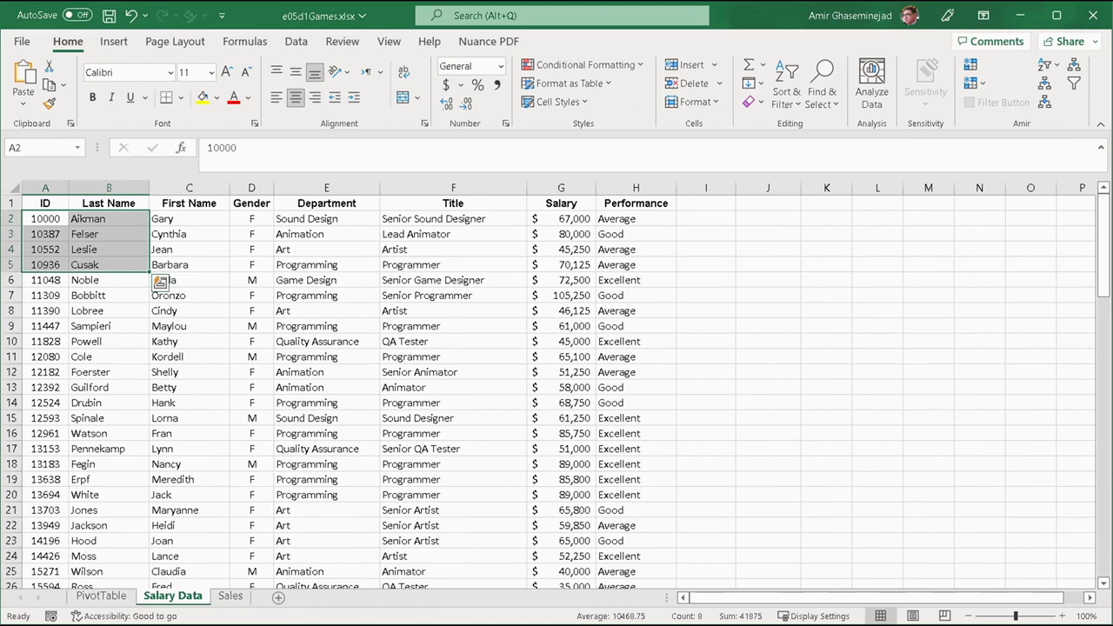
# Step: Copy employee IDs from Salary Data and paste them into column A of the Sales sheet
pyautogui.hotkey('ctrl', 'c')
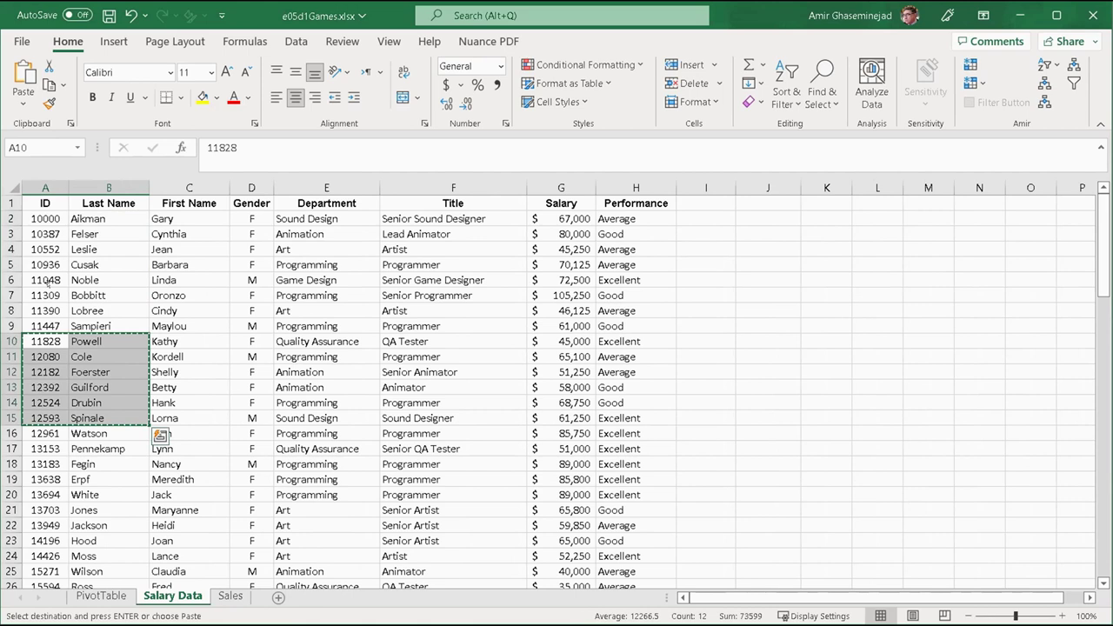
pyautogui.hotkey('ctrl', 'pagedown')
pyautogui.hotkey('ctrl', 'v')
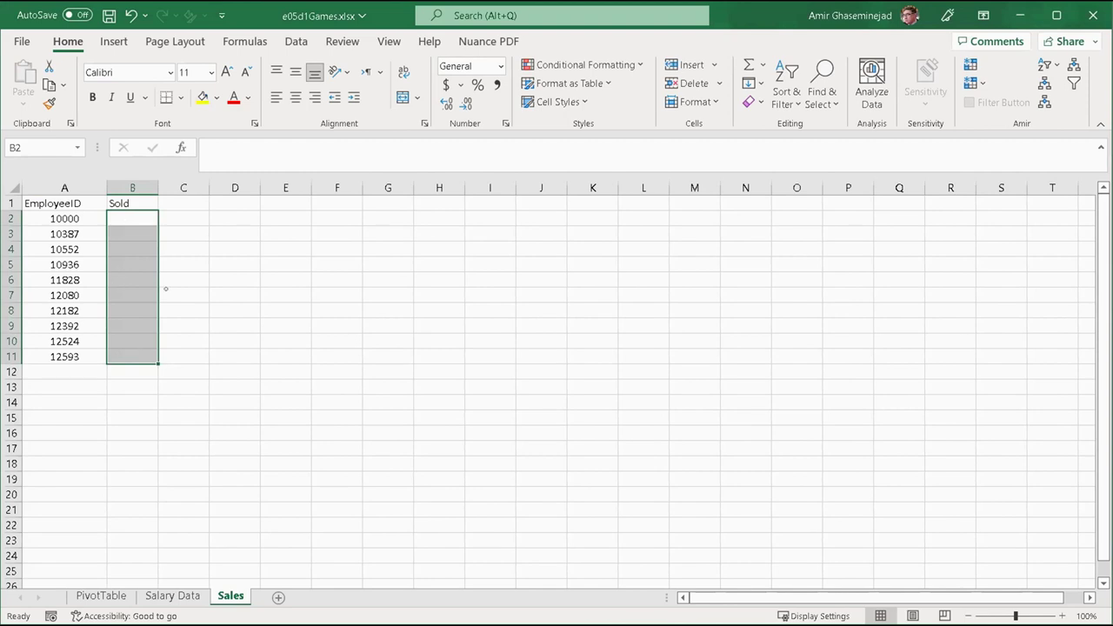
# Step: Enter sold amounts 10000, 20000, 5000 and 15000 in column B, then select IDs A2:A11
pyautogui.write('1000')
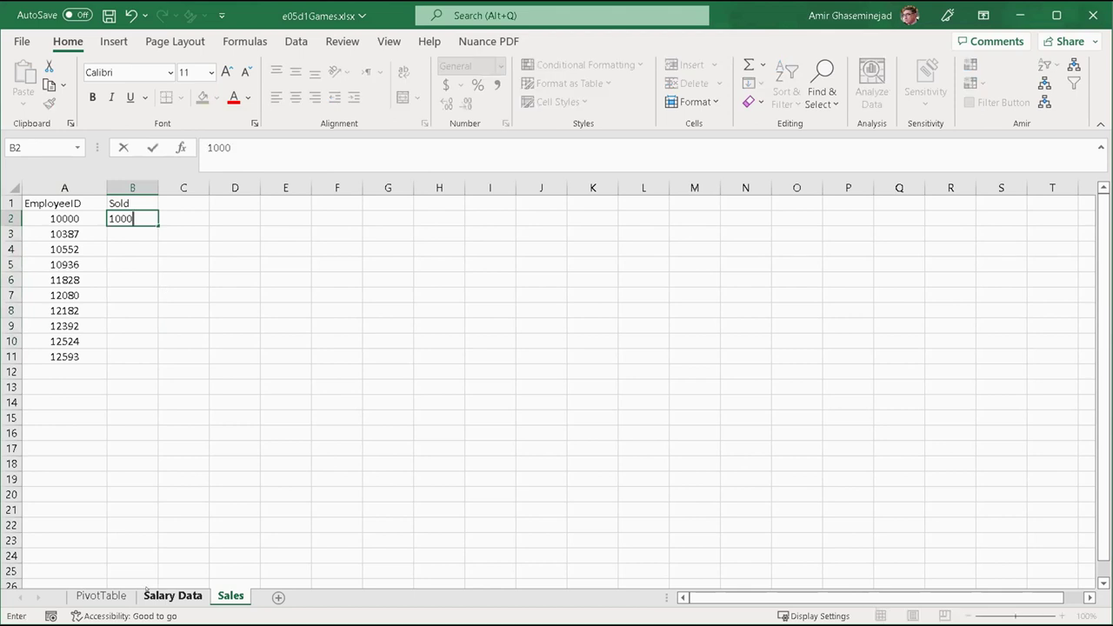
pyautogui.write('0')
pyautogui.press('Return')
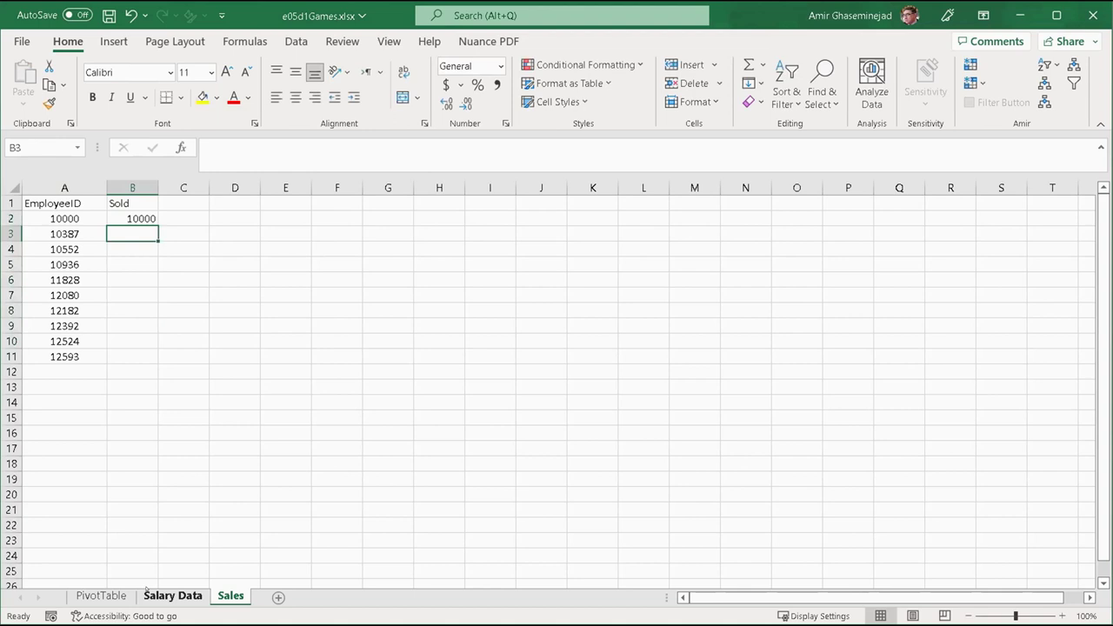
pyautogui.write('20000')
pyautogui.press('Return')
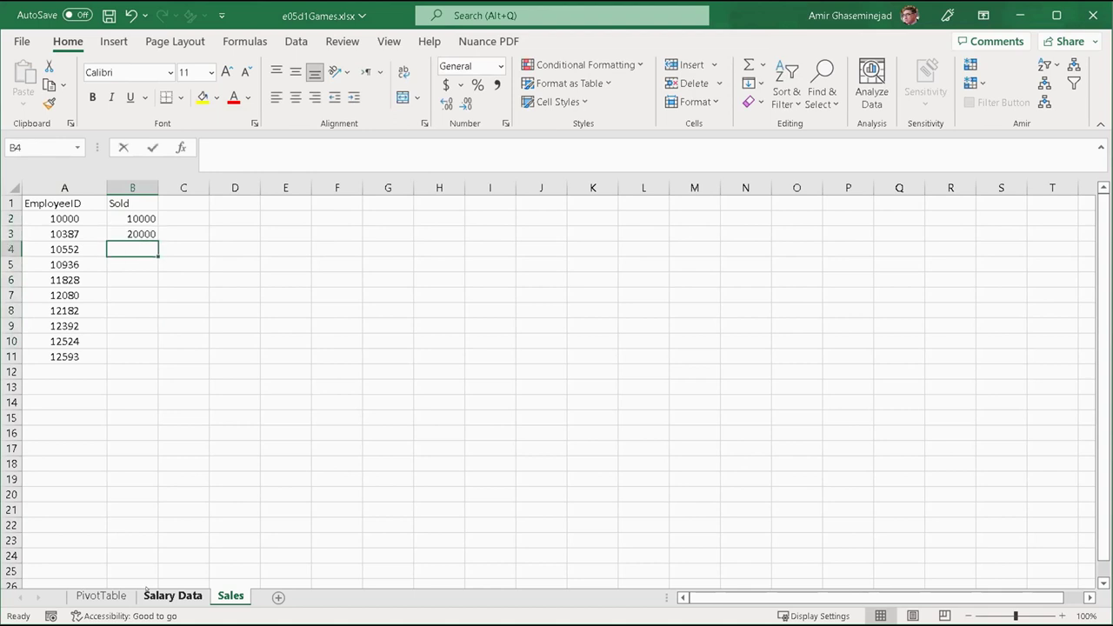
pyautogui.write('5000')
pyautogui.press('Return')
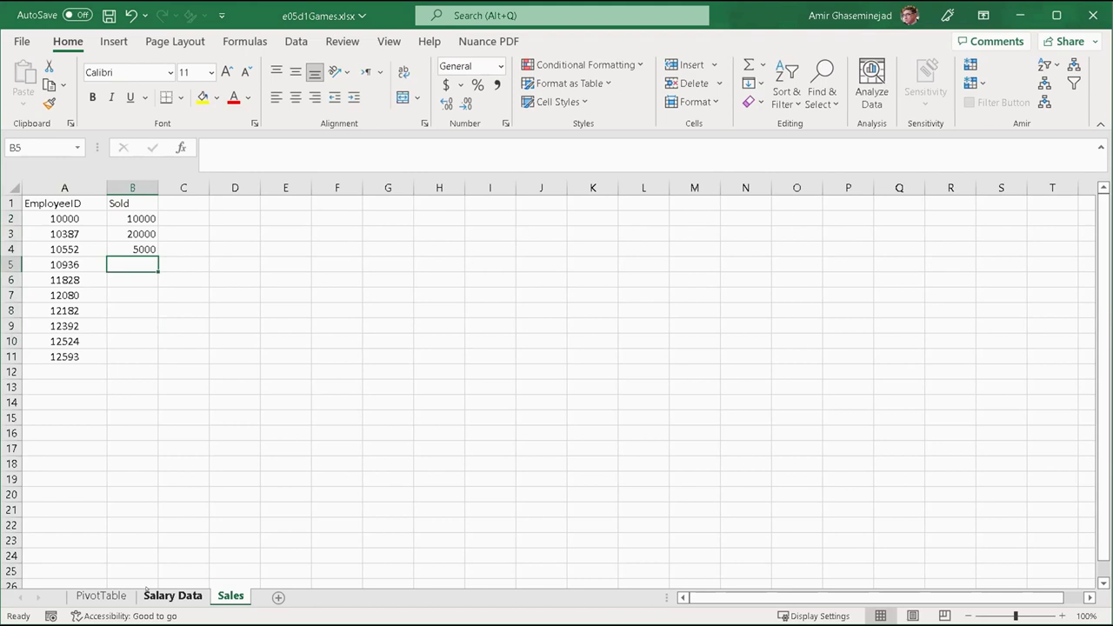
pyautogui.write('15000')
pyautogui.press('Return')
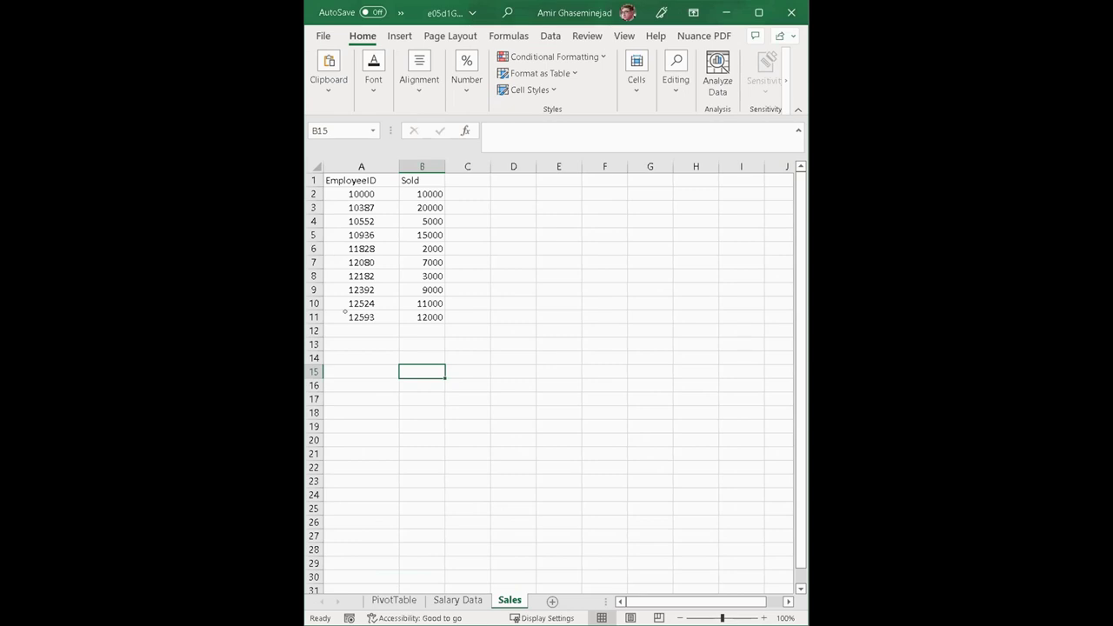
pyautogui.moveTo(352, 194); pyautogui.dragTo(352, 317)
# Step: Copy the ten employee IDs in A2:A11 for the second, yellow-highlighted sales set
pyautogui.hotkey('ctrl', 'c')
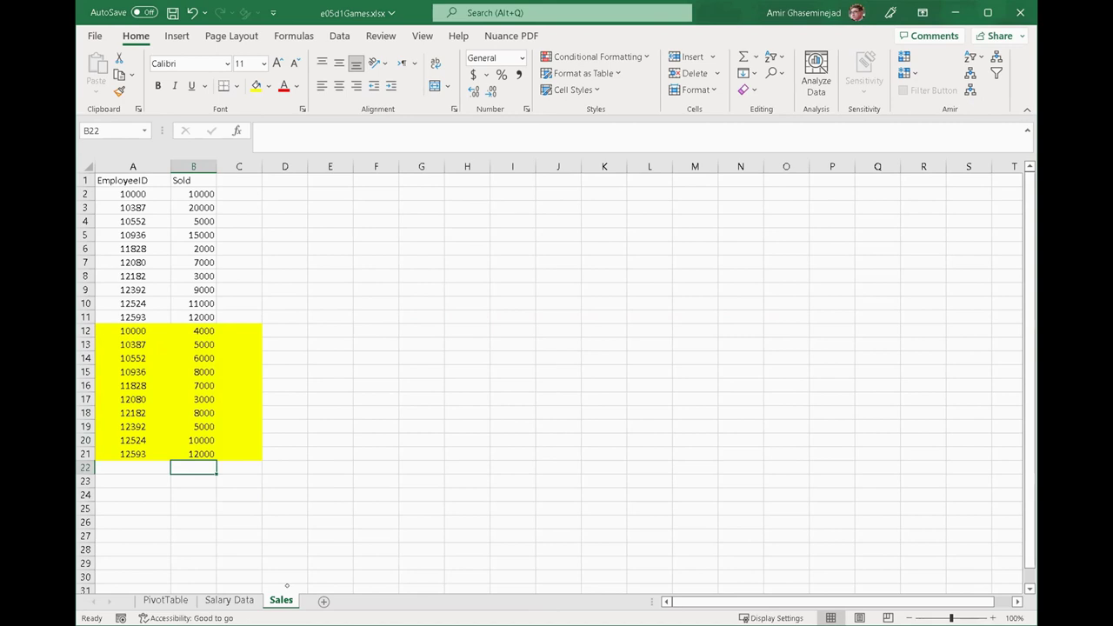
pyautogui.moveTo(133, 194); pyautogui.dragTo(133, 316)
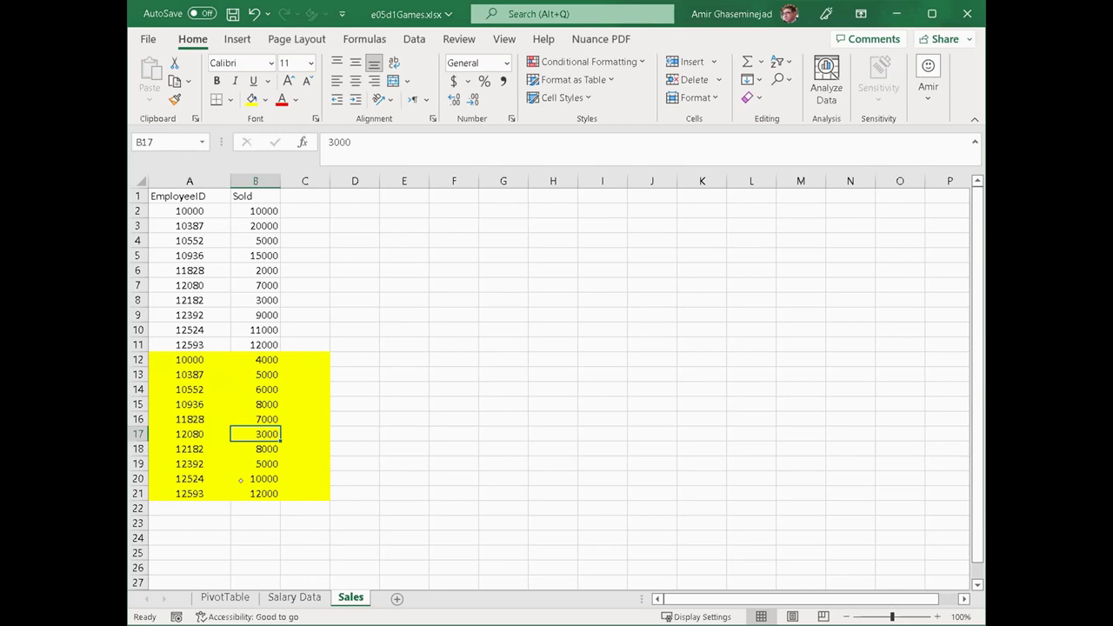
# Step: Select A1:B21, build a Sum of Sold per EmployeeID PivotTable on Sheet2, then return to Sales
pyautogui.hotkey('ctrl', 'a')
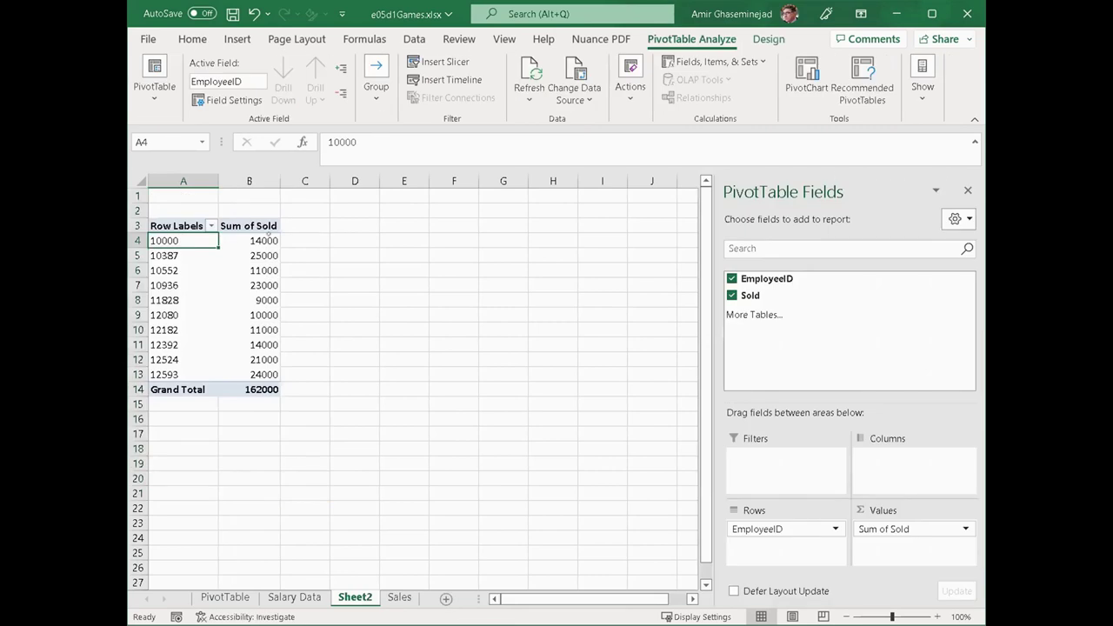
pyautogui.press('Right')
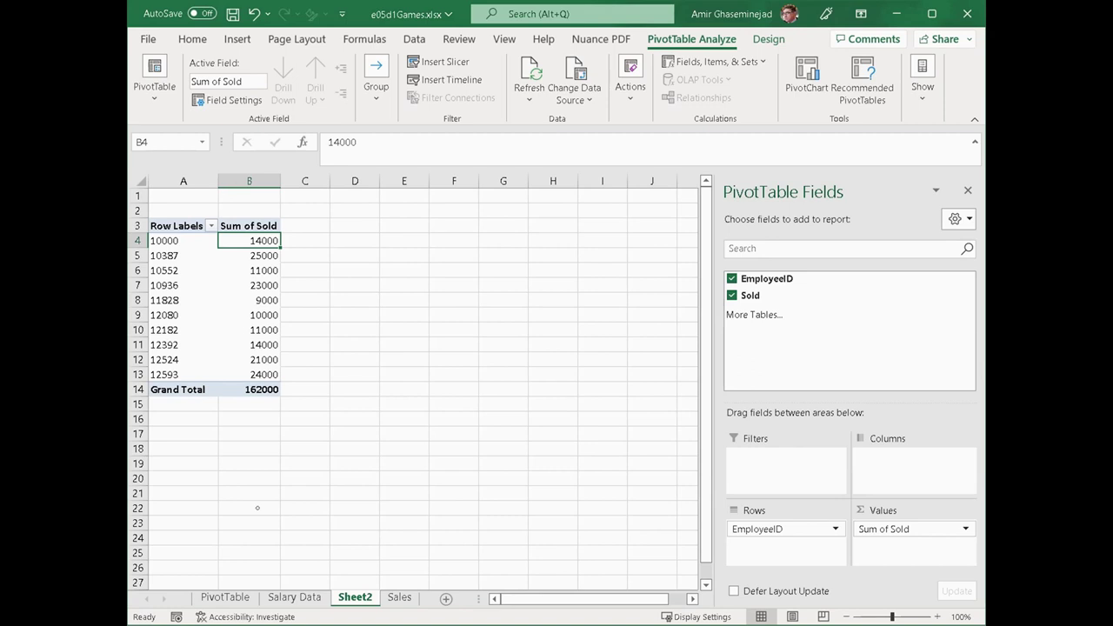
pyautogui.hotkey('ctrl', 'pagedown')
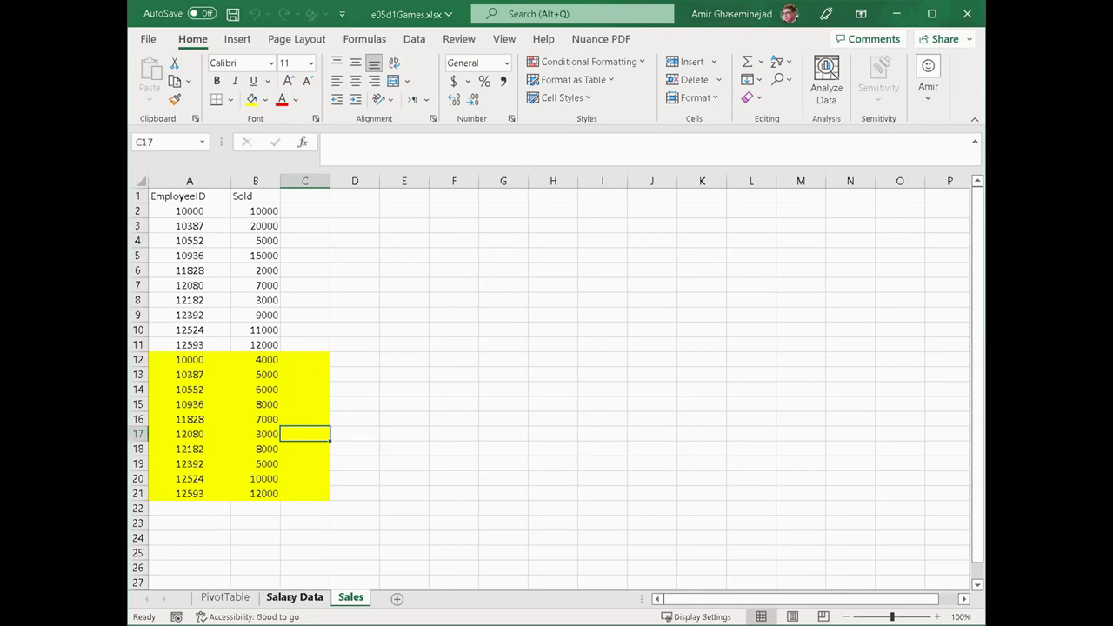
# Step: Go to the Salary Data sheet and select the employee salary table from A1 down
pyautogui.hotkey('ctrl', 'pageup')
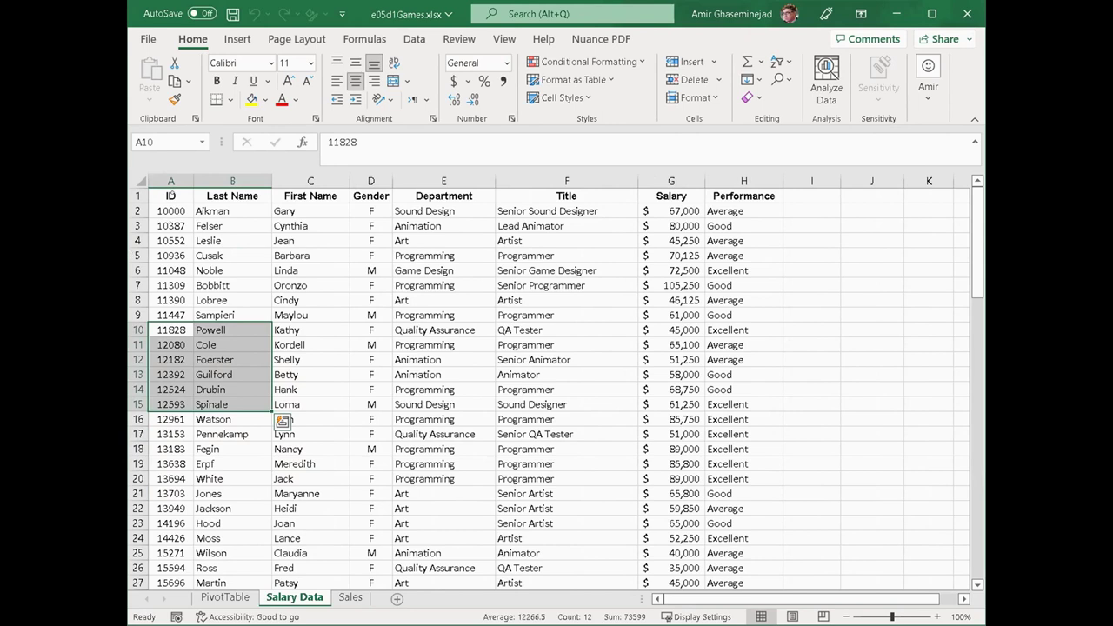
pyautogui.moveTo(170, 195); pyautogui.dragTo(703, 574)
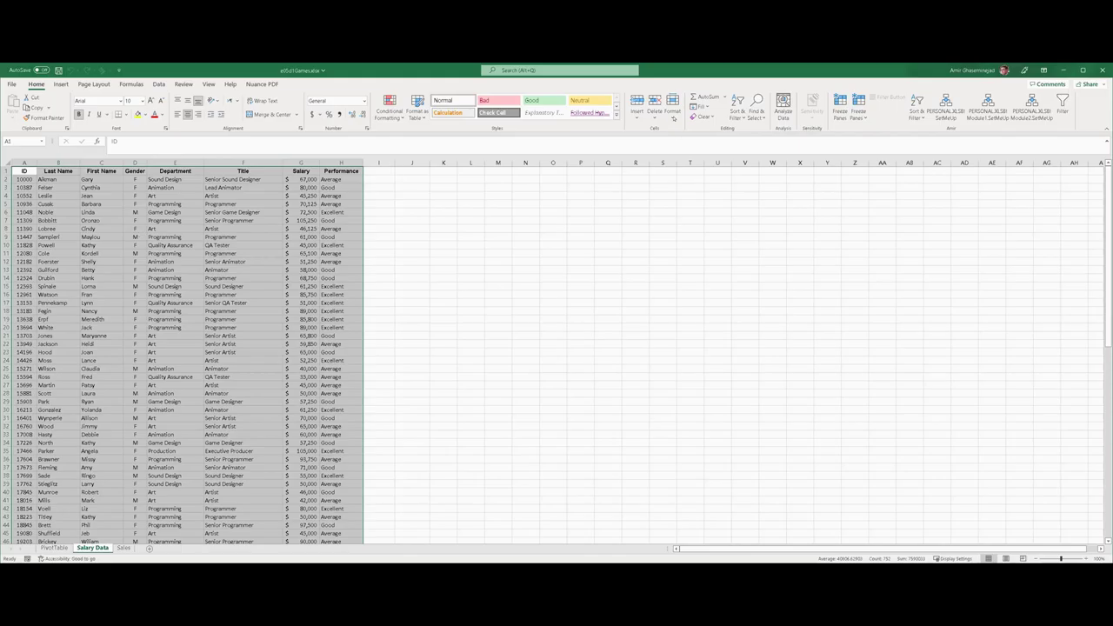
# Step: Format the selected salary range as Table1 using Ctrl+T
pyautogui.hotkey('alt', 'n')
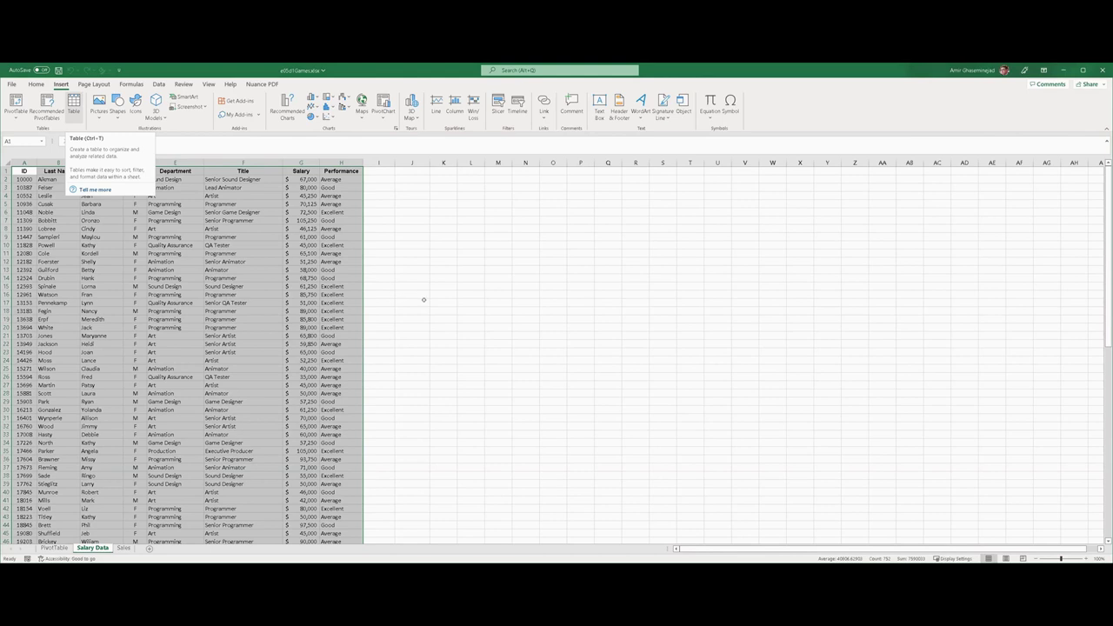
pyautogui.hotkey('ctrl', 't')
pyautogui.press('Return')
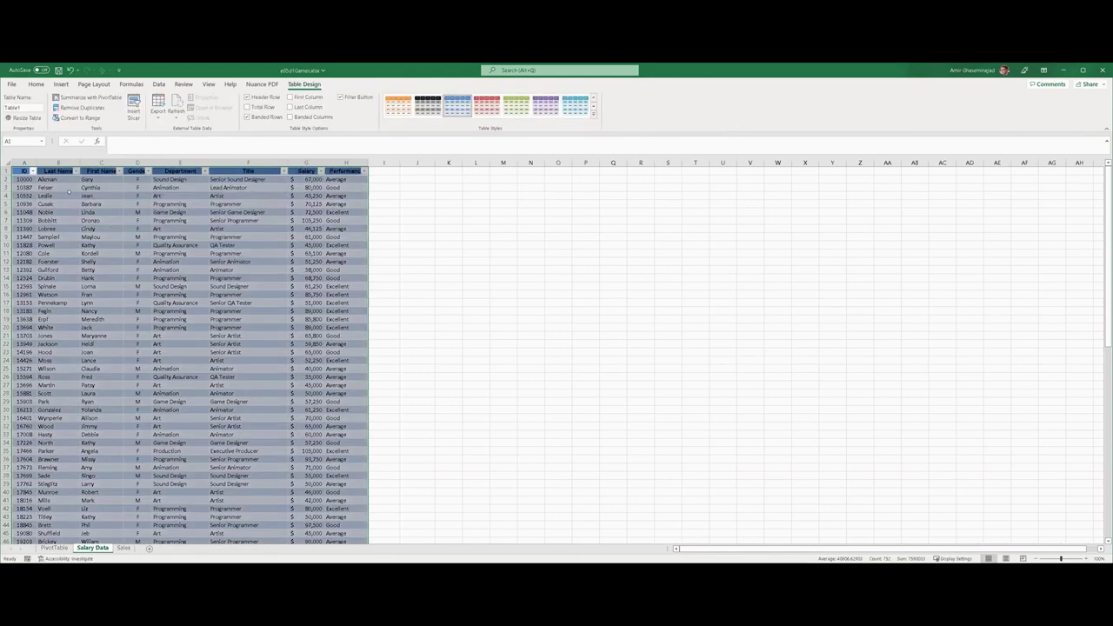
# Step: Move to the Sales table and show the Data tab's relationship tools
pyautogui.click(26, 107)
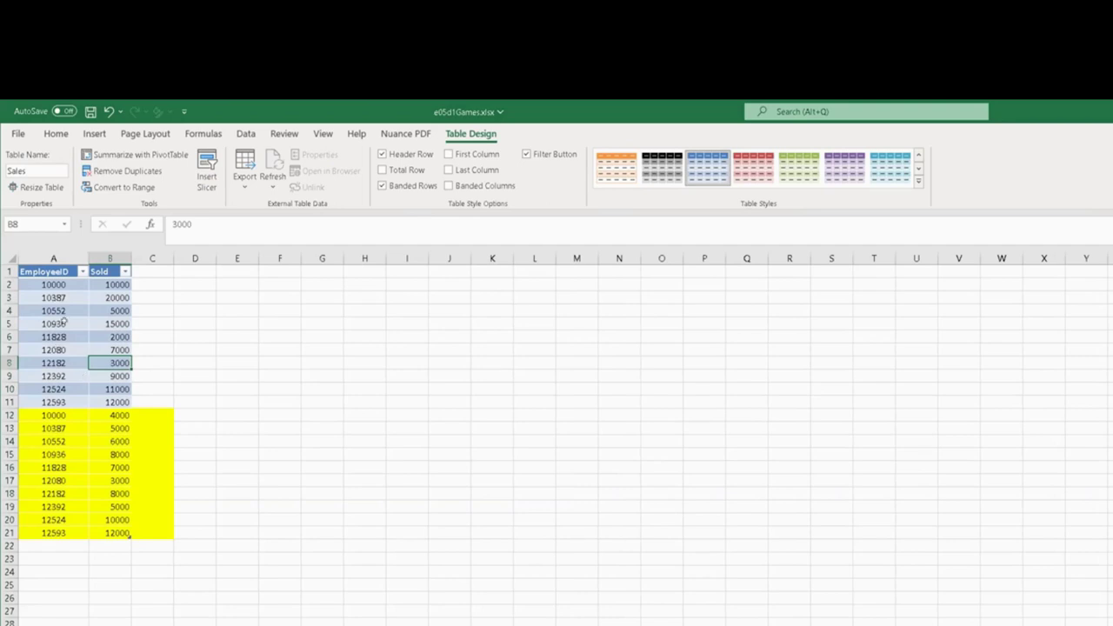
pyautogui.click(245, 135)
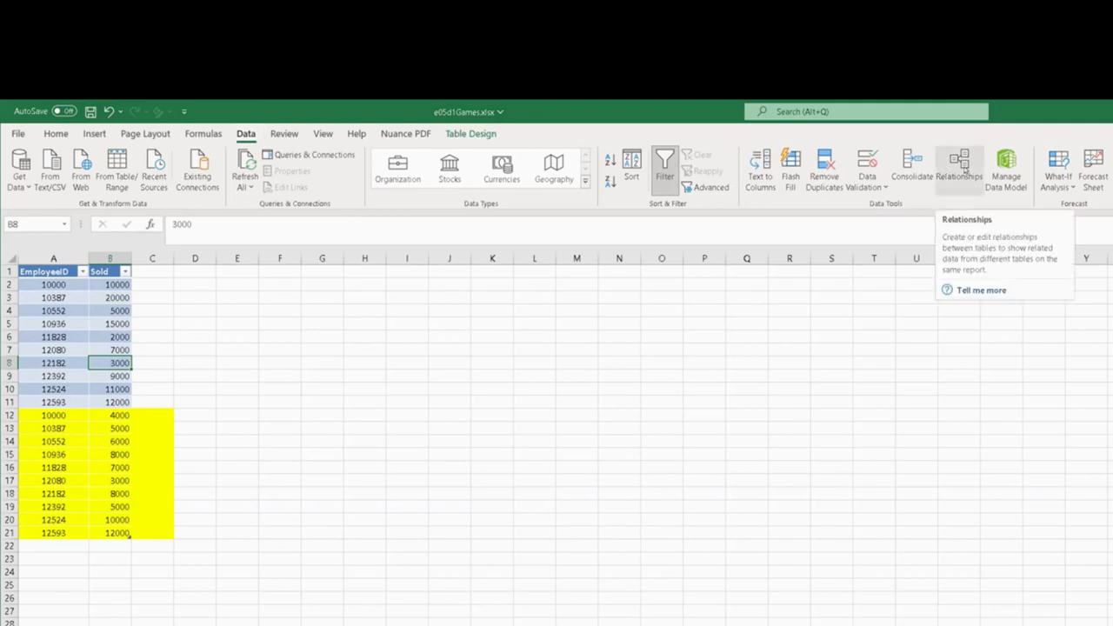
# Step: Create a new relationship linking Sales EmployeeID to Table1's ID column
pyautogui.click(964, 170)
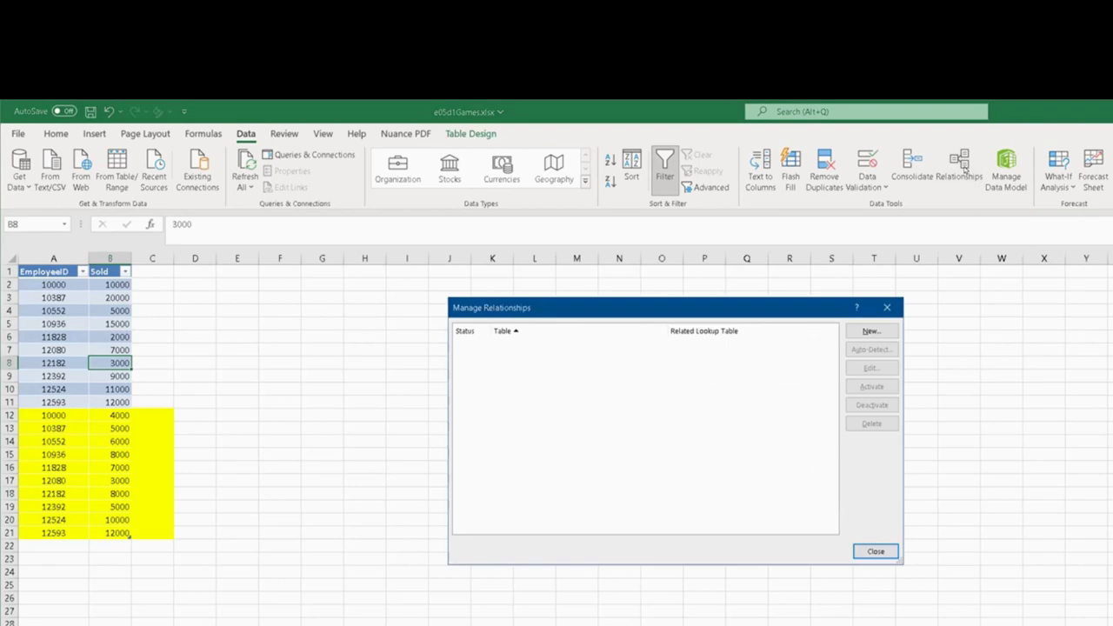
pyautogui.click(869, 332)
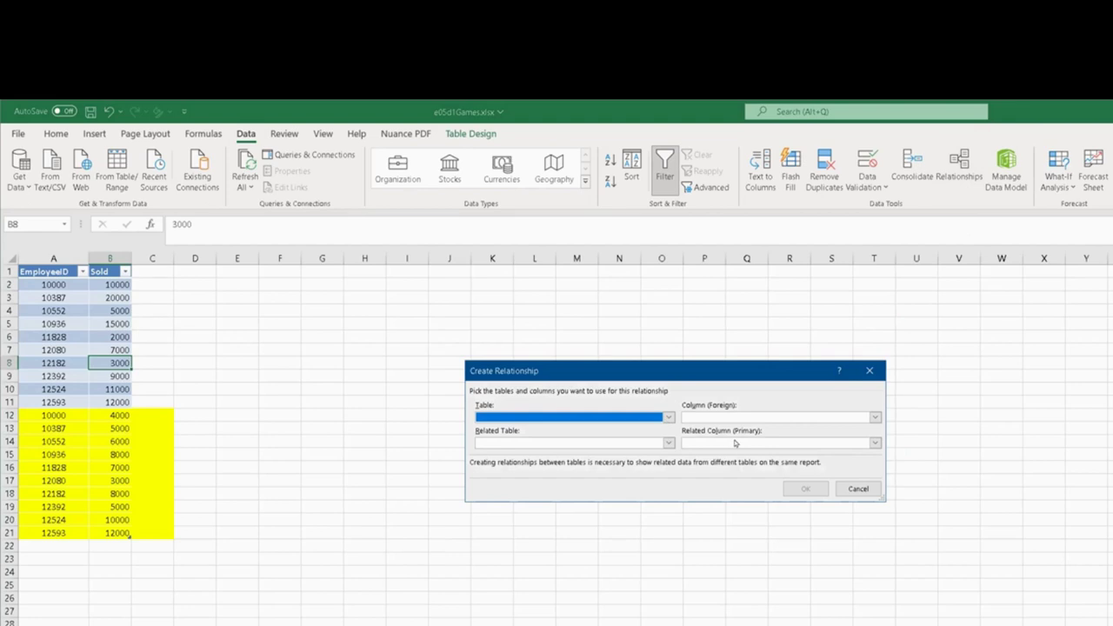
pyautogui.click(668, 445)
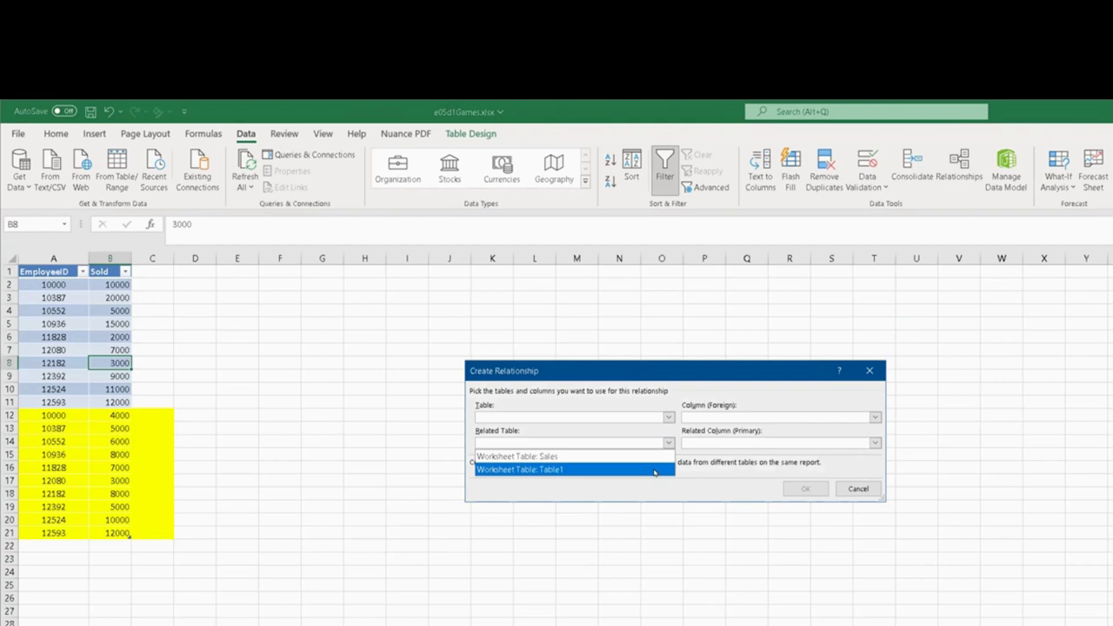
pyautogui.click(655, 471)
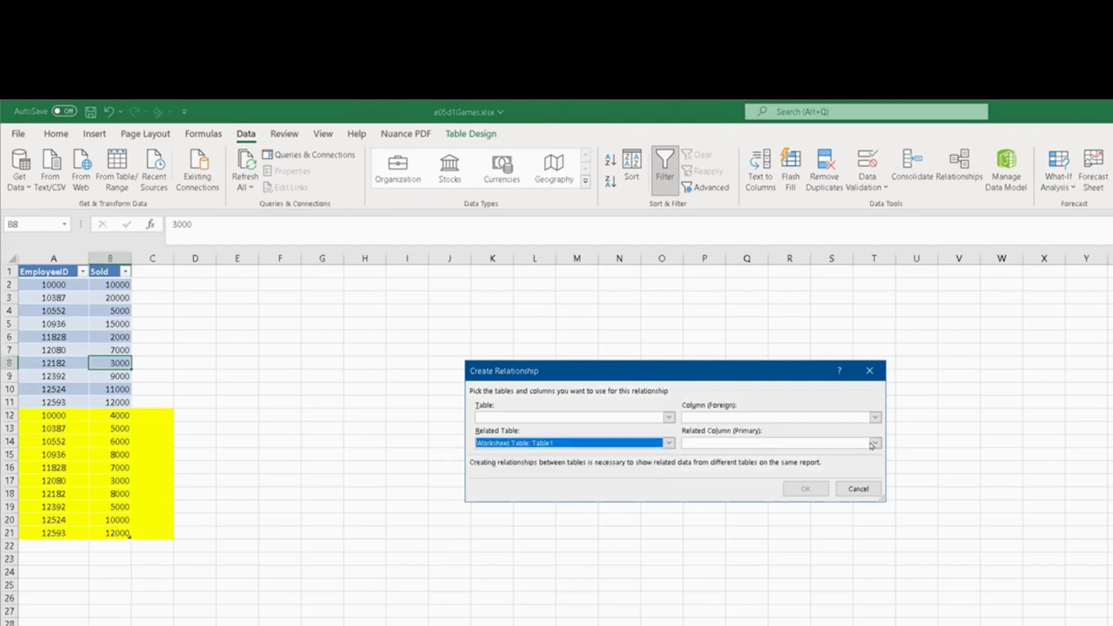
pyautogui.click(872, 445)
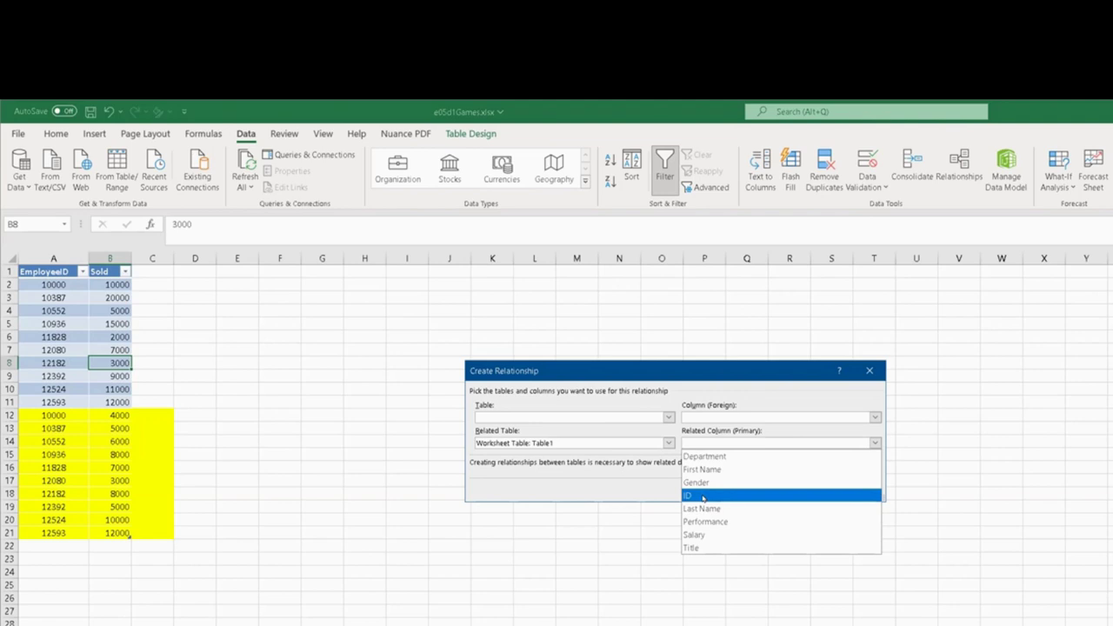
pyautogui.click(702, 497)
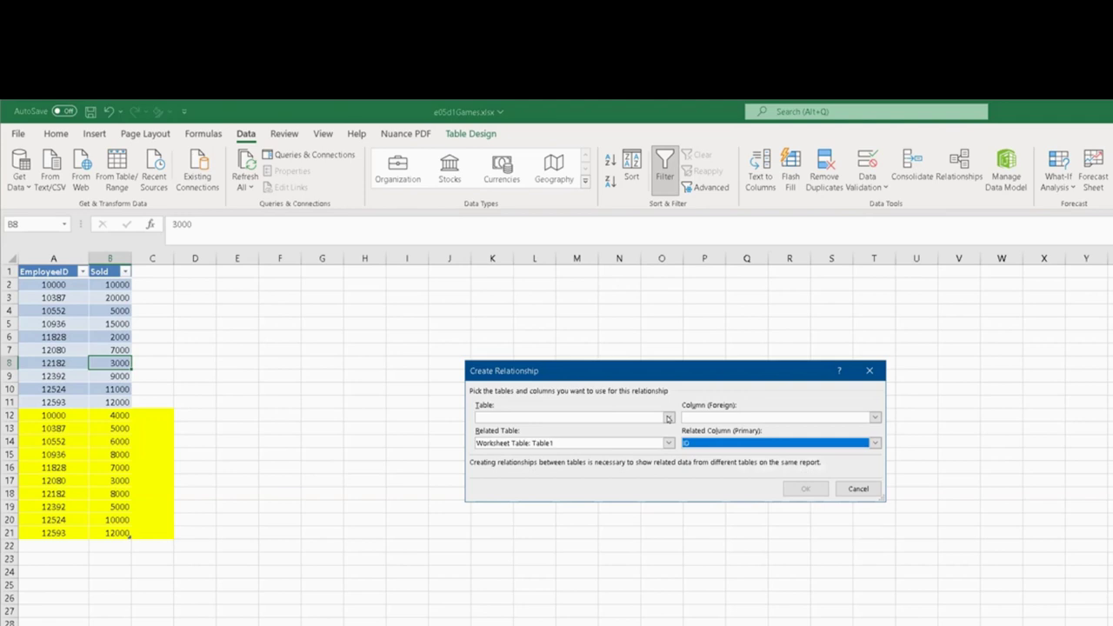
pyautogui.click(668, 419)
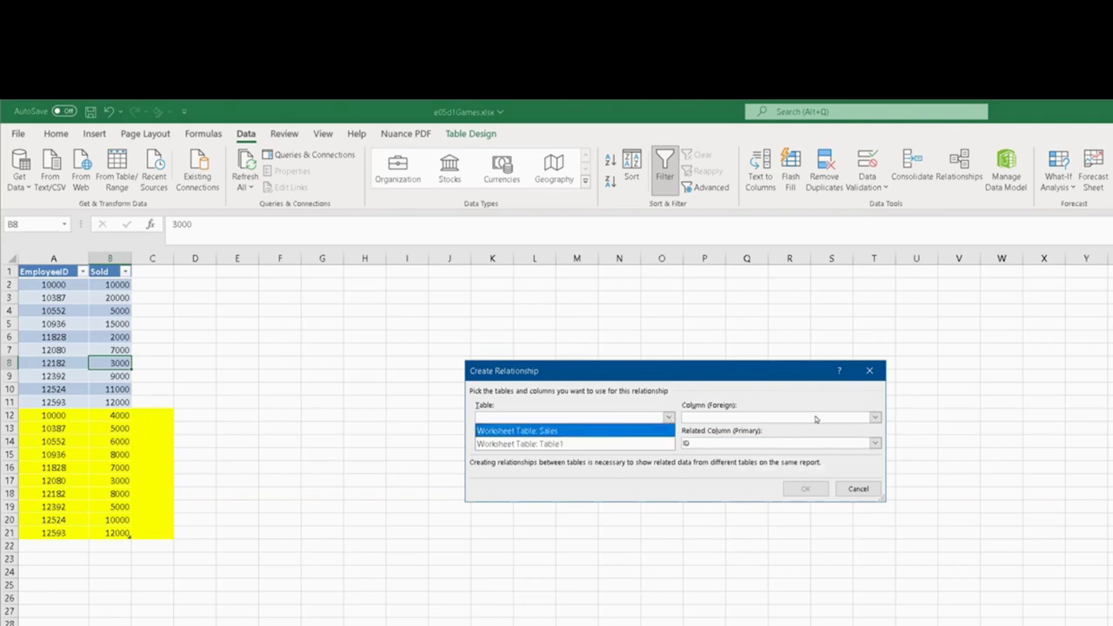
pyautogui.click(876, 417)
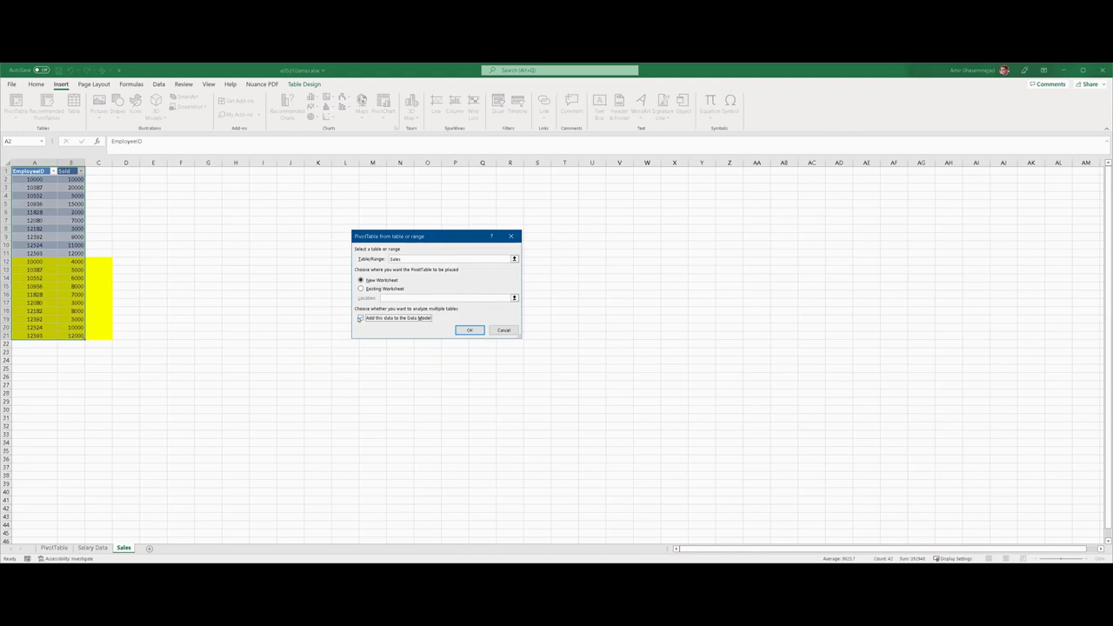
# Step: Build the PivotTable in the Data Model and list all tables' fields, including Sales and Table1
pyautogui.click(360, 318)
pyautogui.click(463, 333)
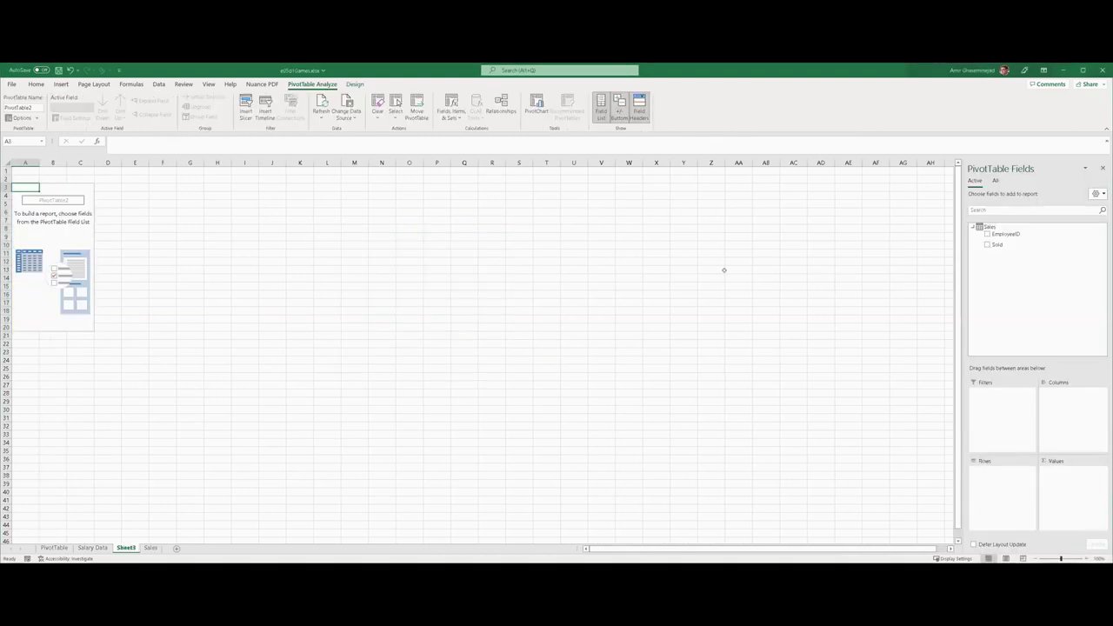
pyautogui.click(996, 181)
pyautogui.moveTo(995, 247); pyautogui.dragTo(1073, 447)
pyautogui.moveTo(1003, 285)
pyautogui.mouseDown()
pyautogui.moveTo(1012, 351)
pyautogui.moveTo(1004, 344)
pyautogui.mouseUp()
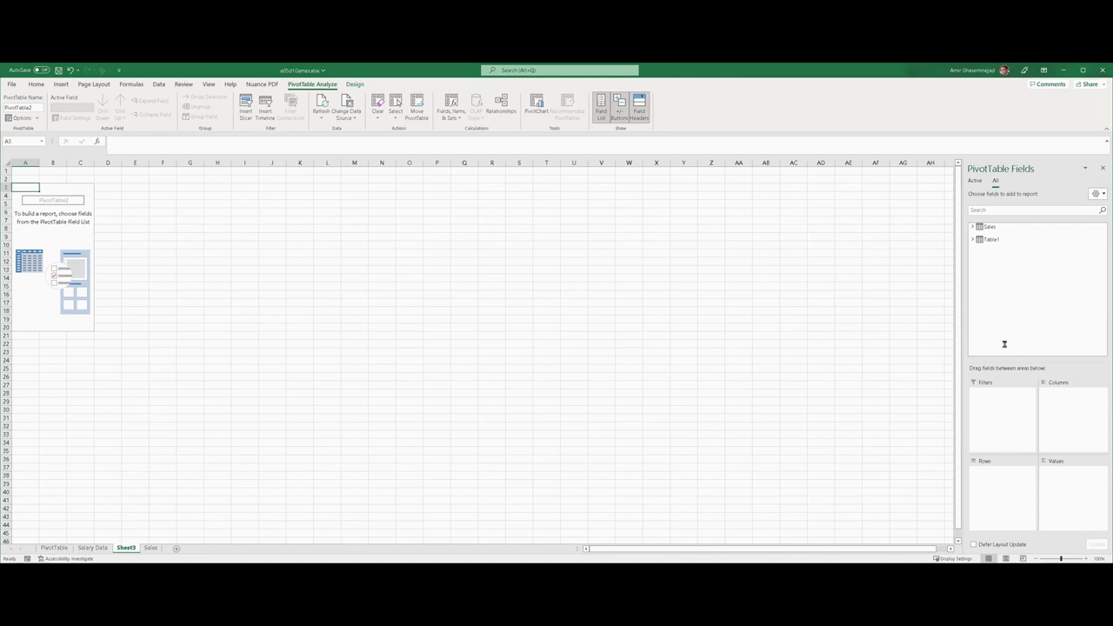